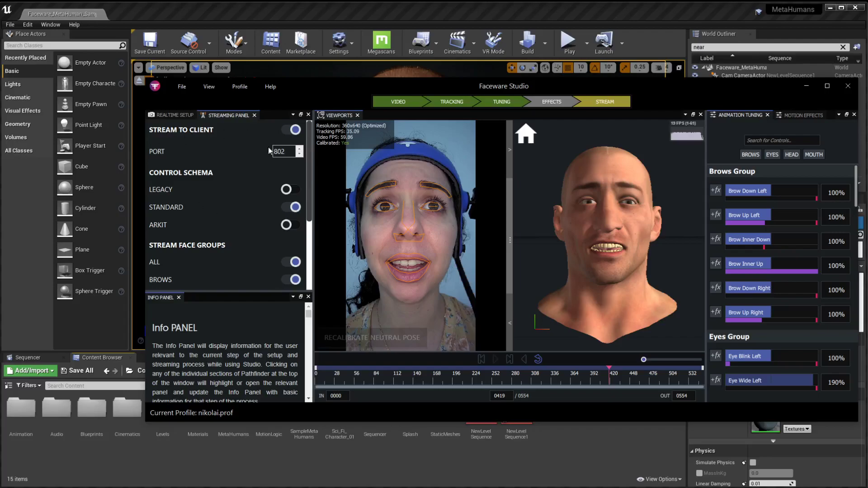
- Play the sample face capture in Studio, run the Unreal level, and bring Studio back into view
click(502, 353)
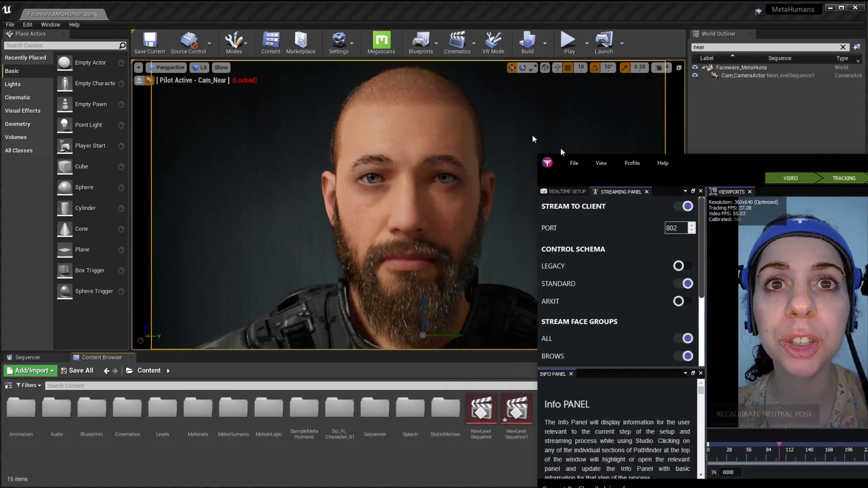
click(569, 42)
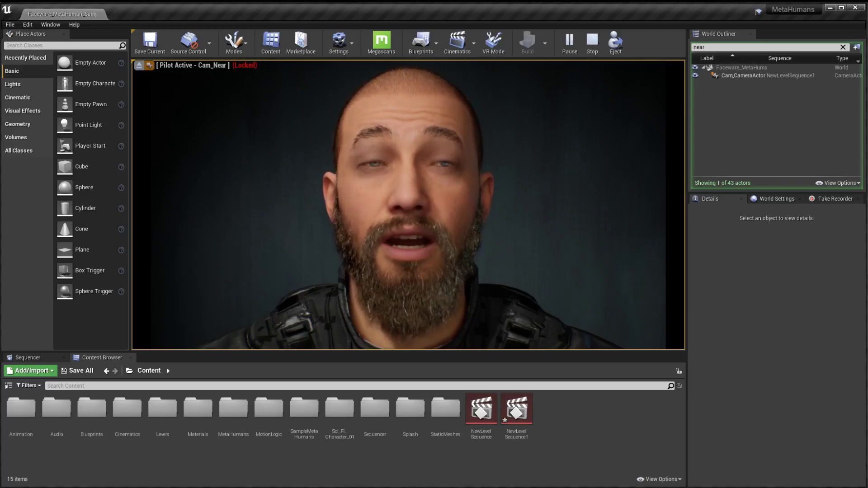
key(alt+Tab)
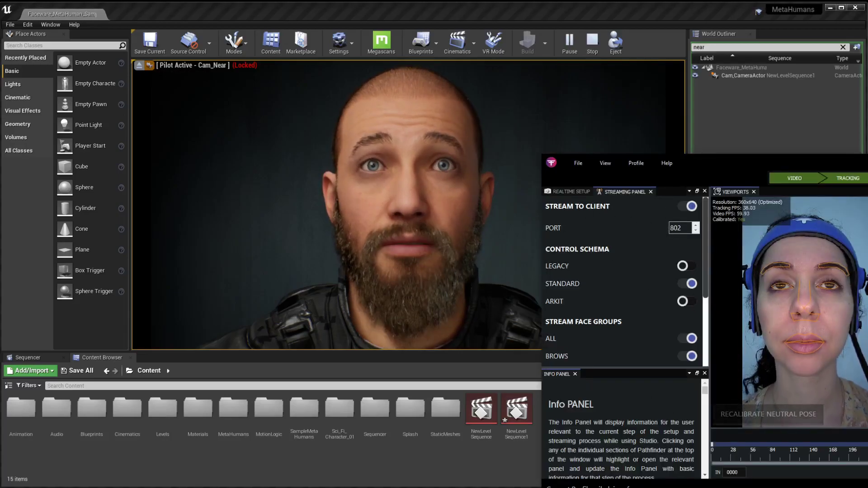
click(686, 4)
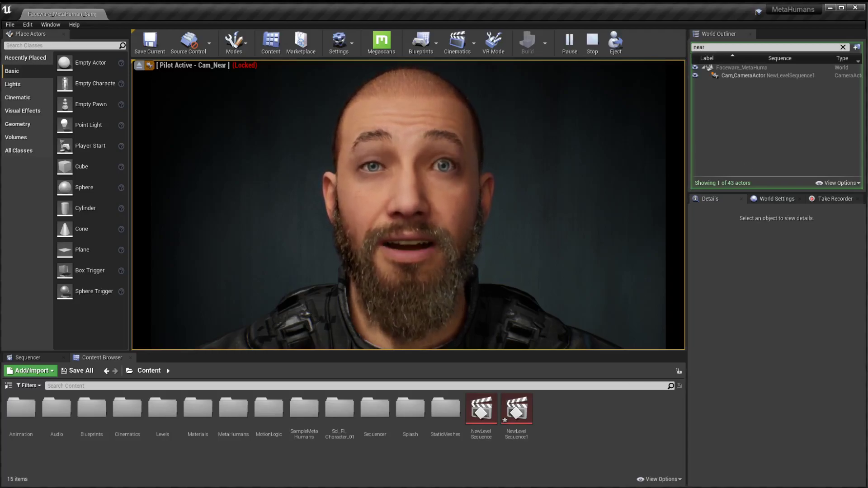
key(alt+Tab)
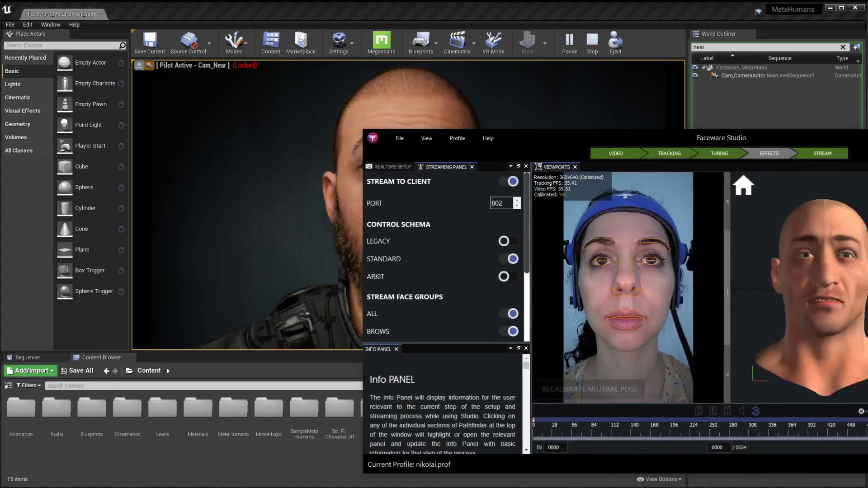
drag(588, 138, 322, 87)
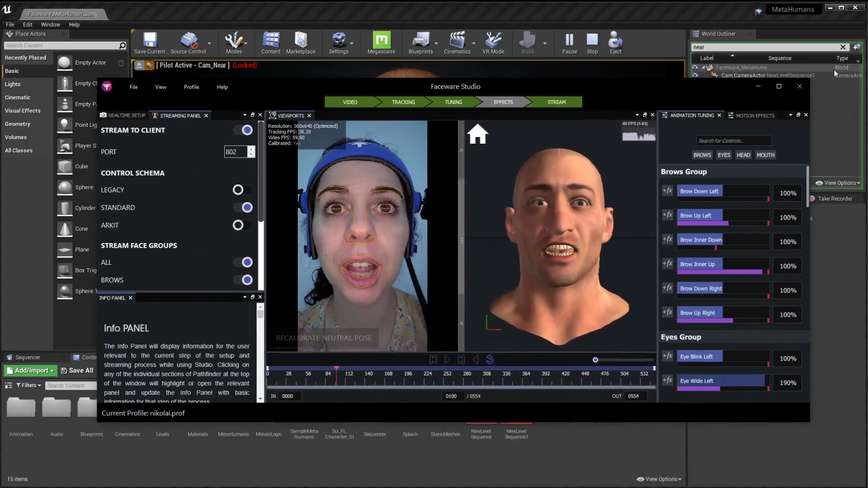
- Close the local Faceware Studio and connect to the second computer via Remote Desktop
click(800, 86)
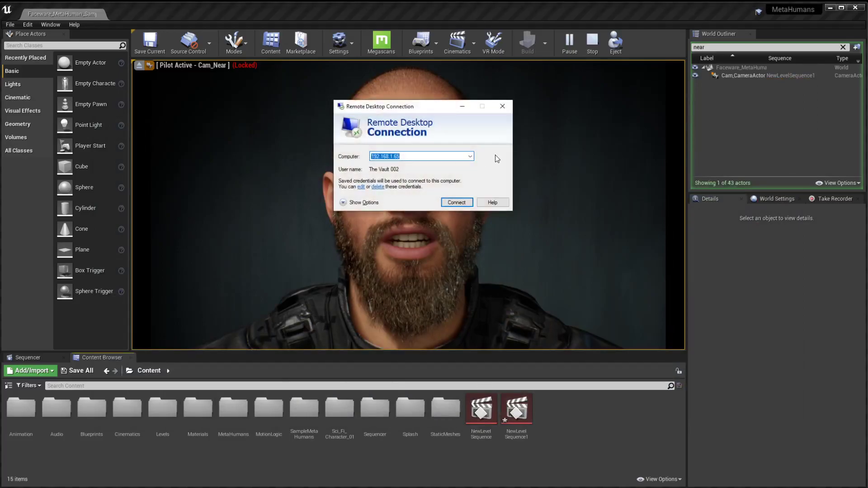
click(455, 203)
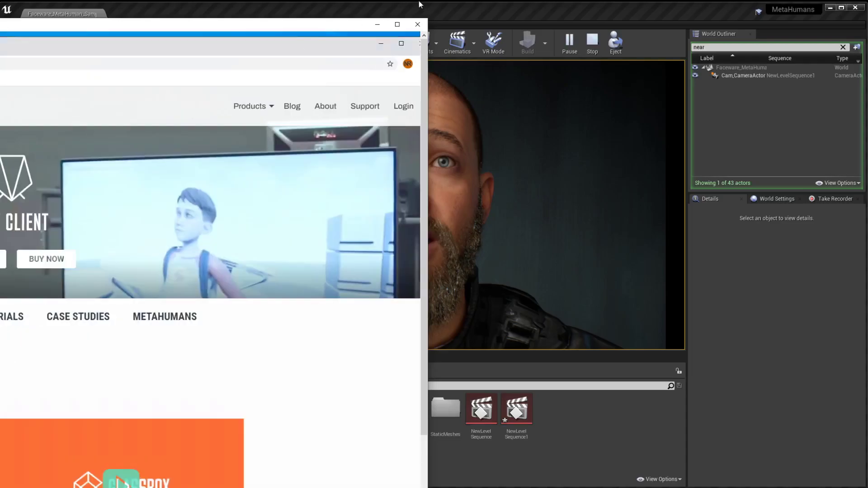
- Position the Remote Desktop window, hide the remote Chrome browser, and launch Faceware Studio from its desktop icon
drag(247, 25, 663, 23)
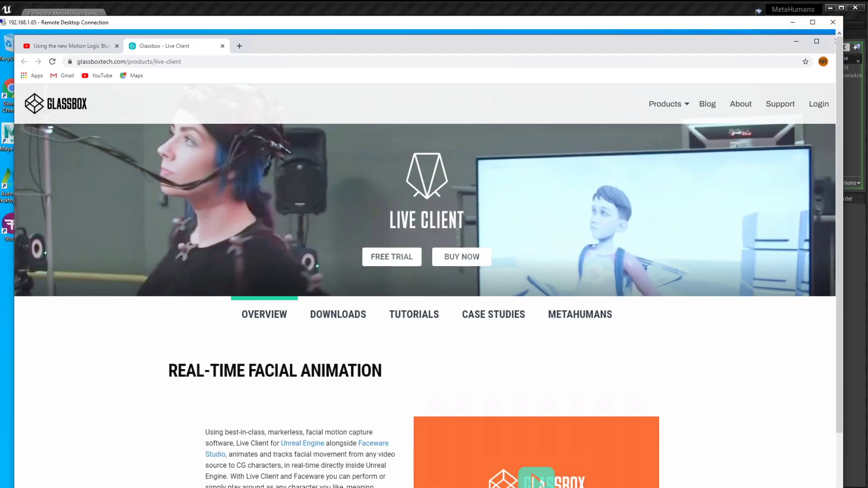
drag(203, 26, 325, 66)
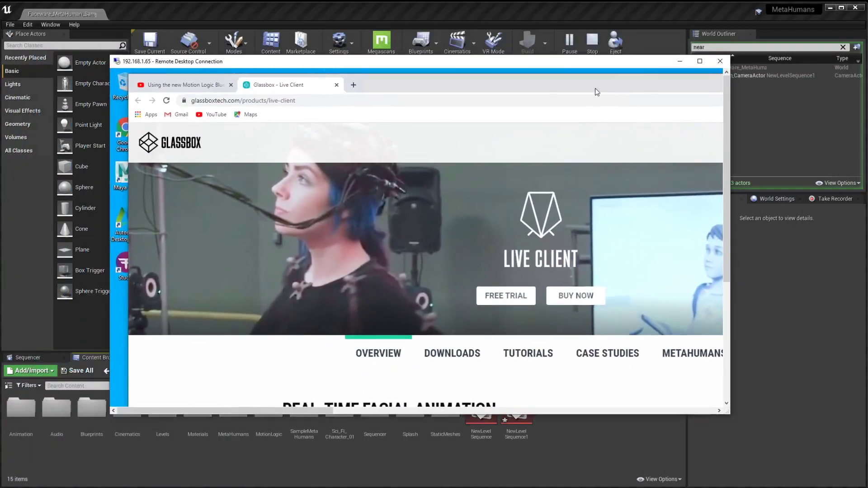
drag(595, 91, 451, 130)
drag(540, 131, 491, 137)
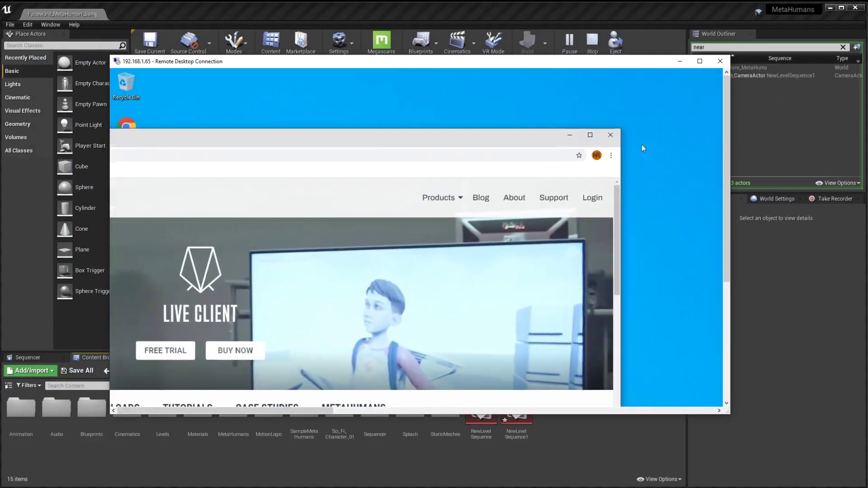
key(super+d)
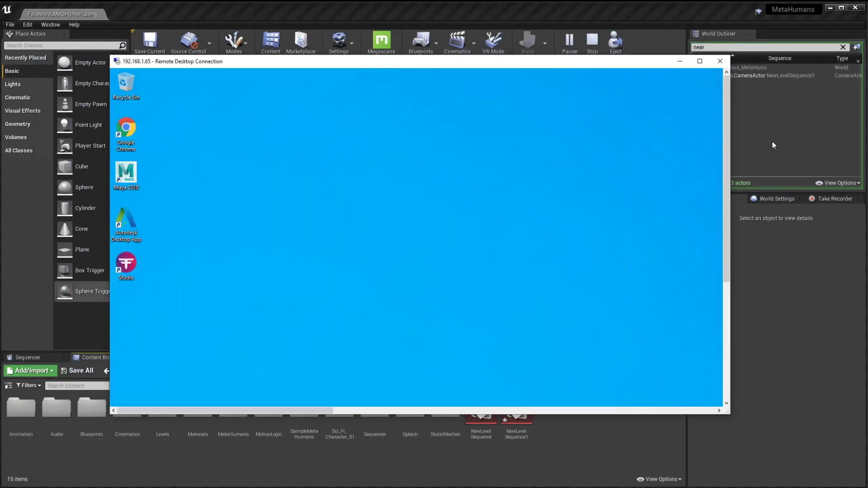
mouse_move(727, 106)
mouse_down()
mouse_move(720, 241)
mouse_move(720, 113)
mouse_up()
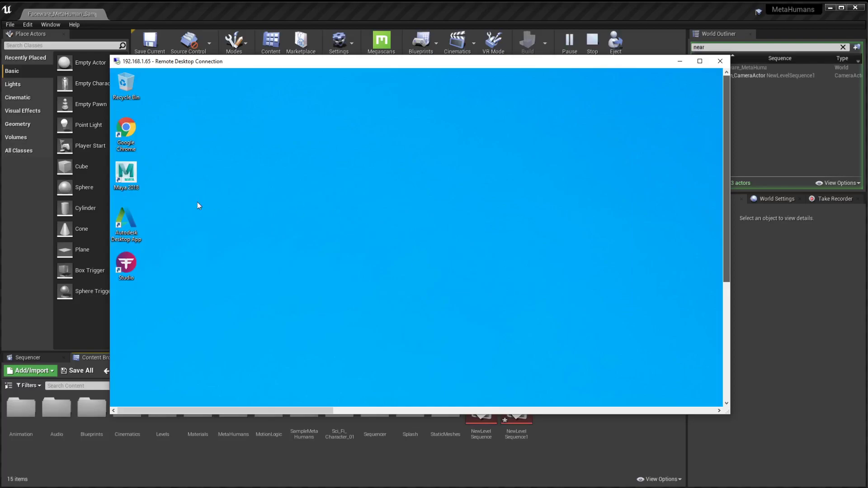
mouse_move(247, 62)
mouse_down()
mouse_move(207, 87)
mouse_move(245, 63)
mouse_up()
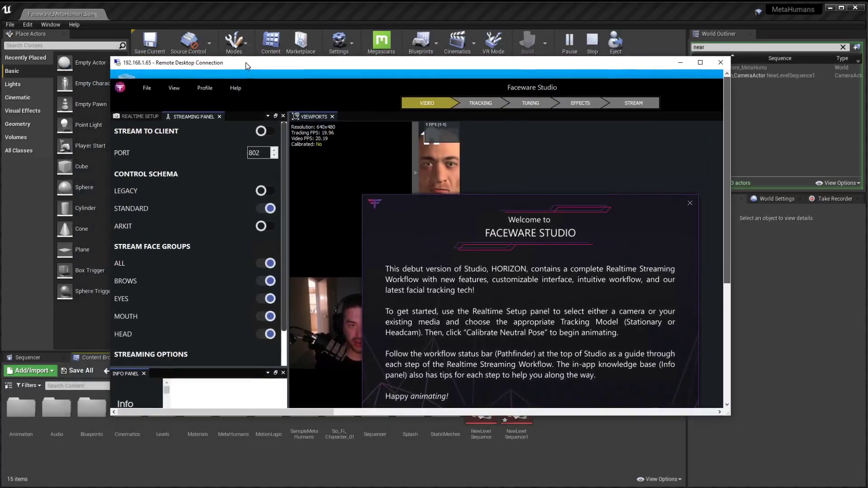
- Close the Welcome to Faceware Studio dialog and minimise the remote Studio window
click(690, 203)
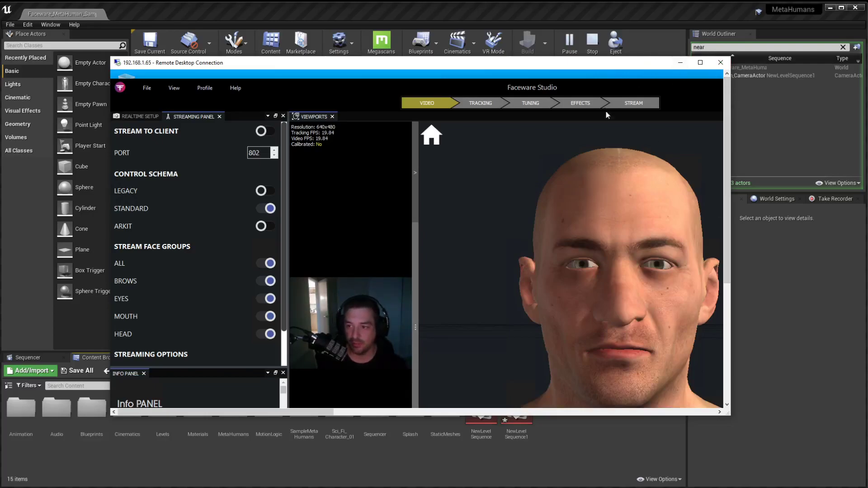
drag(293, 412, 421, 413)
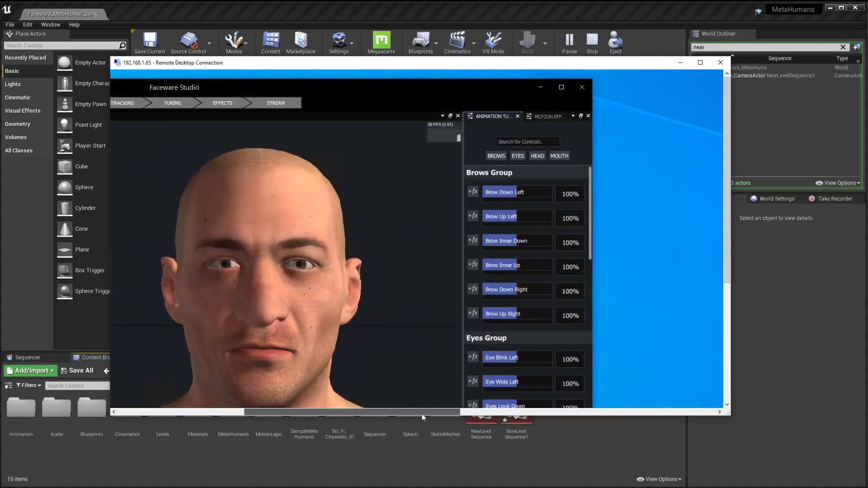
click(542, 87)
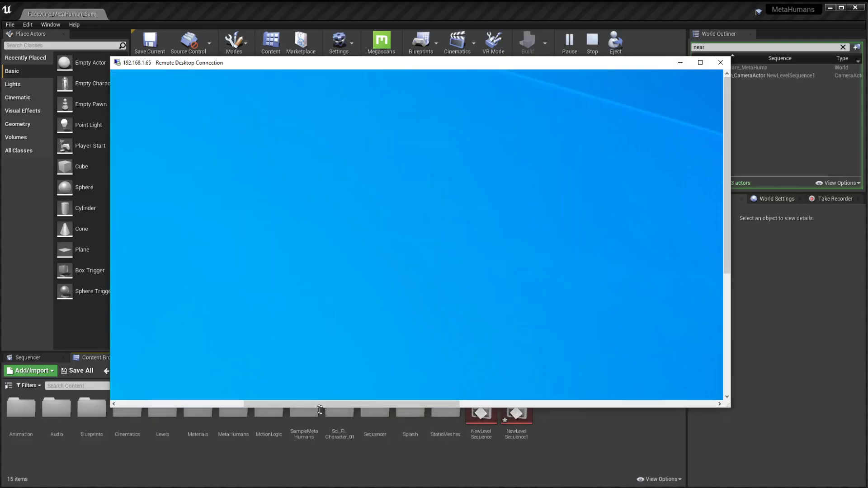
drag(328, 413, 131, 413)
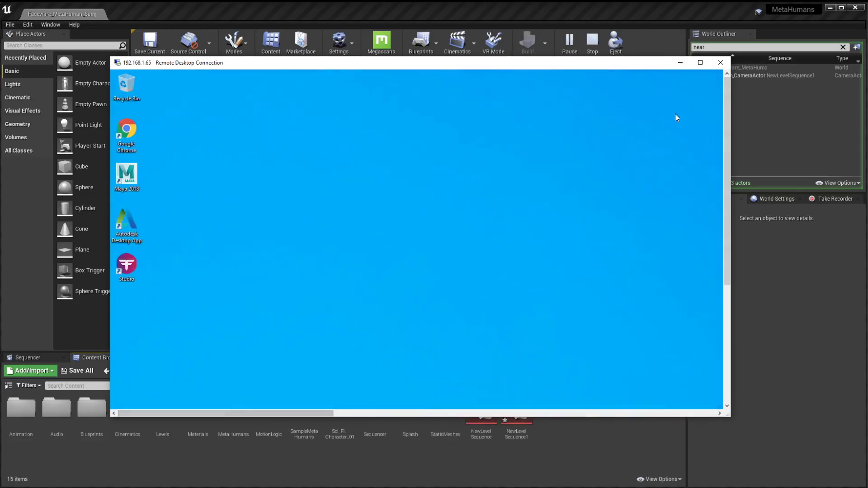
drag(726, 99, 713, 234)
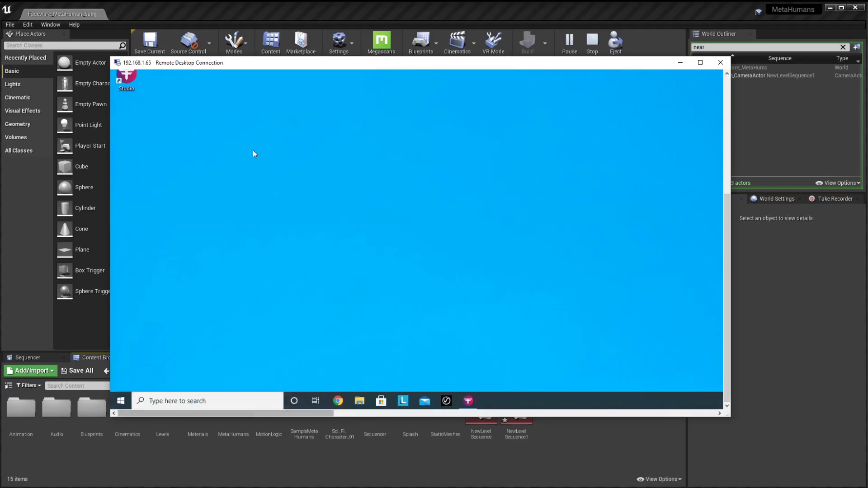
- Launch Command Prompt on the remote computer by searching for cmd
click(158, 402)
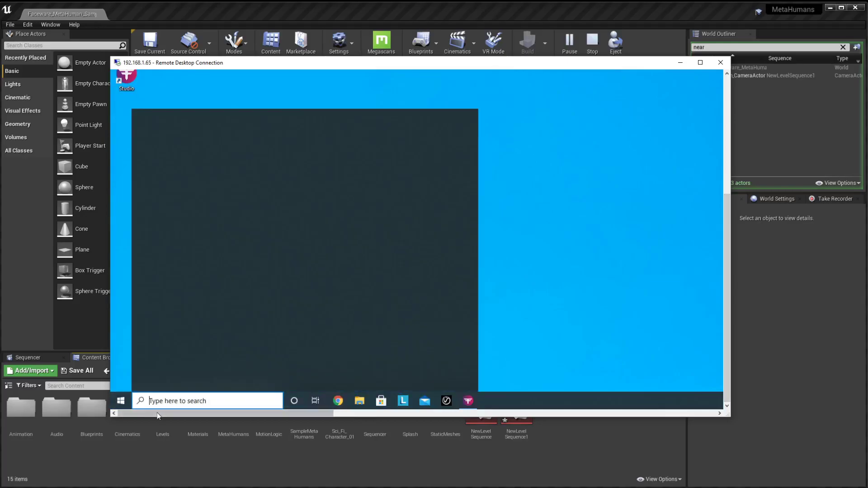
text(cmd)
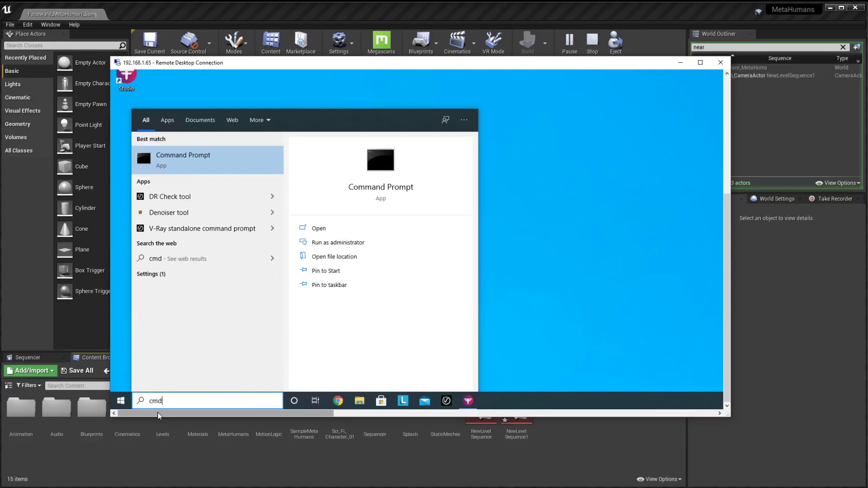
key(Return)
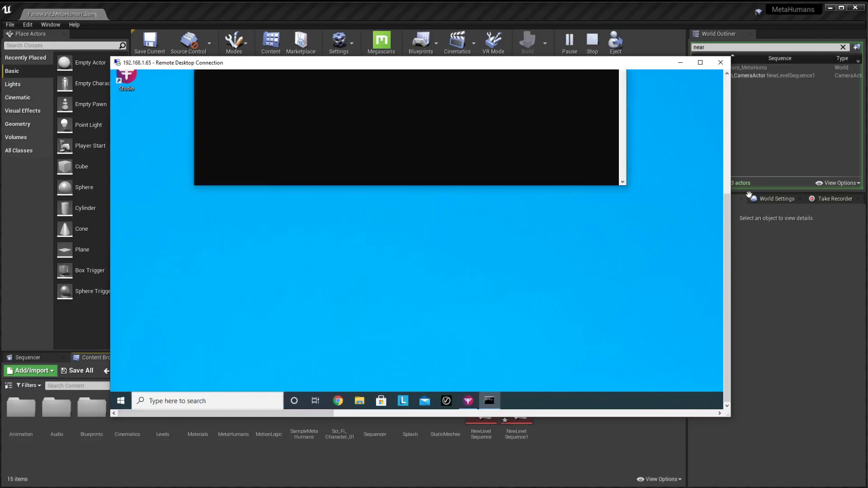
drag(729, 216, 727, 135)
click(336, 140)
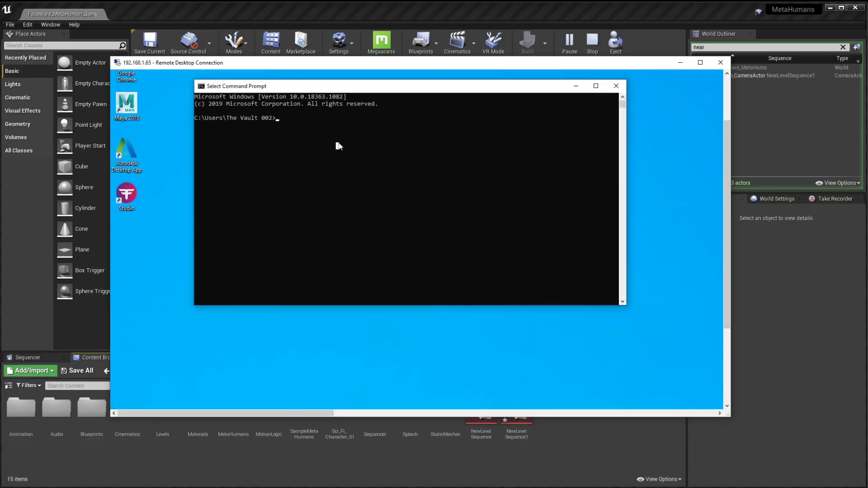
- Run ipconfig and select the Wi-Fi IPv4 address 192.168.1.65
text(ipconfig)
key(Return)
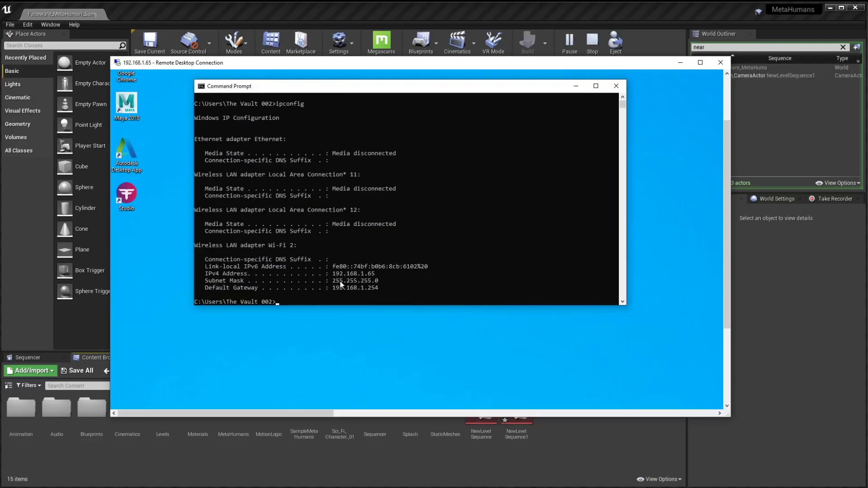
drag(204, 275, 258, 273)
drag(317, 274, 373, 273)
click(359, 280)
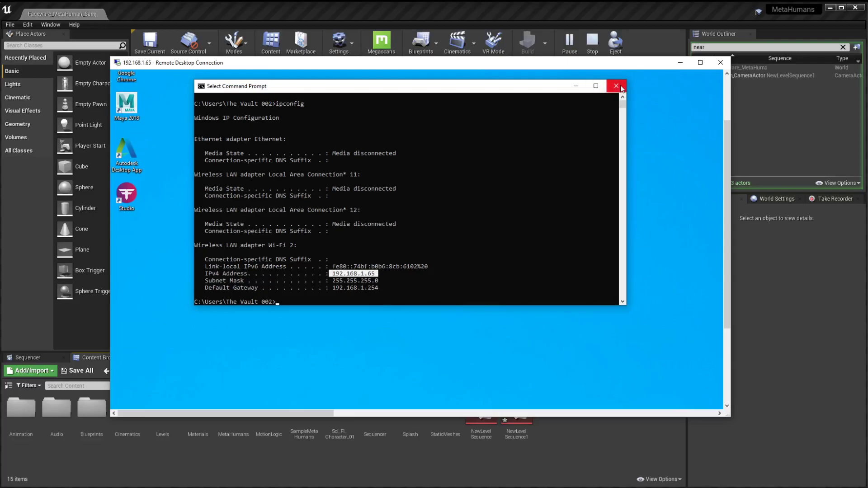
- Minimise Remote Desktop and open BP_Daniel from Content > MetaHumans > Daniel in the Blueprint editor
drag(724, 163, 723, 142)
click(682, 63)
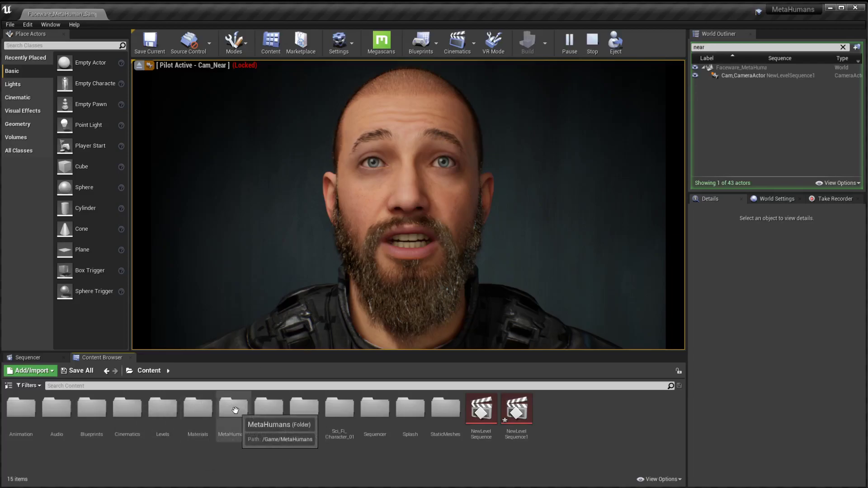
click(148, 371)
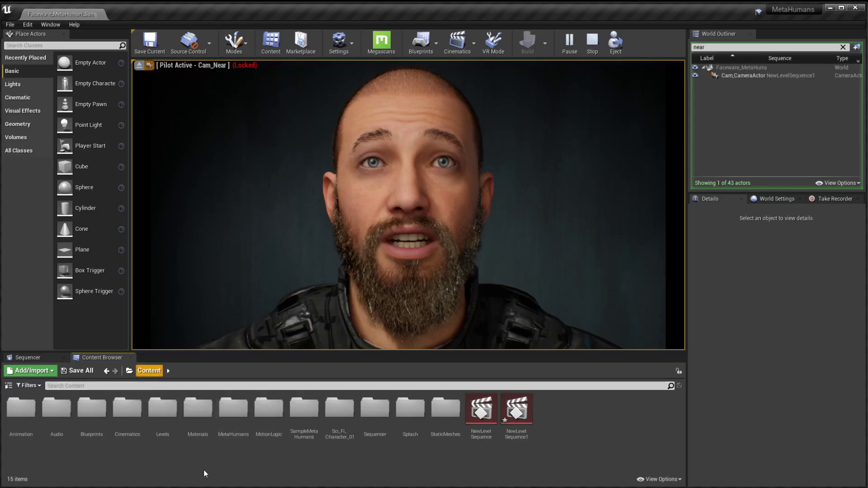
double_click(232, 409)
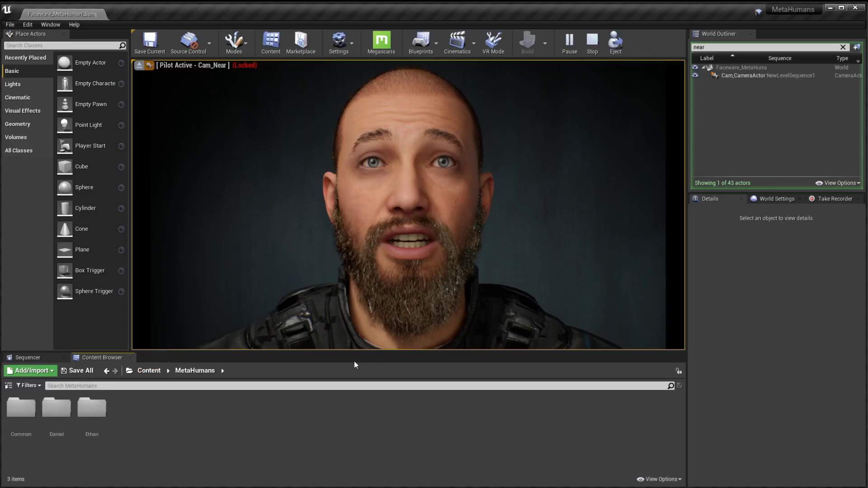
double_click(56, 408)
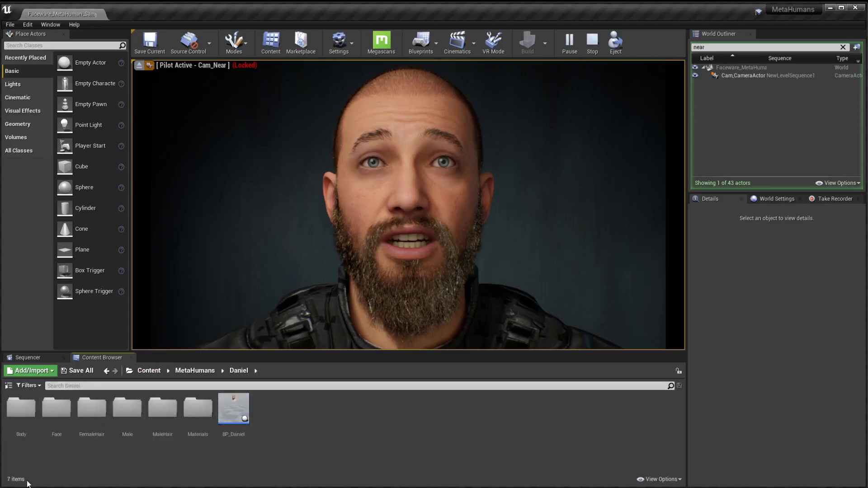
click(232, 416)
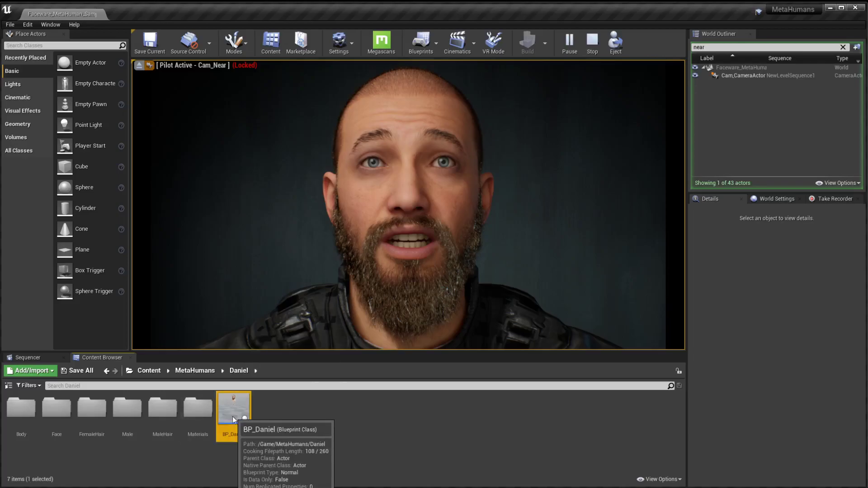
double_click(233, 419)
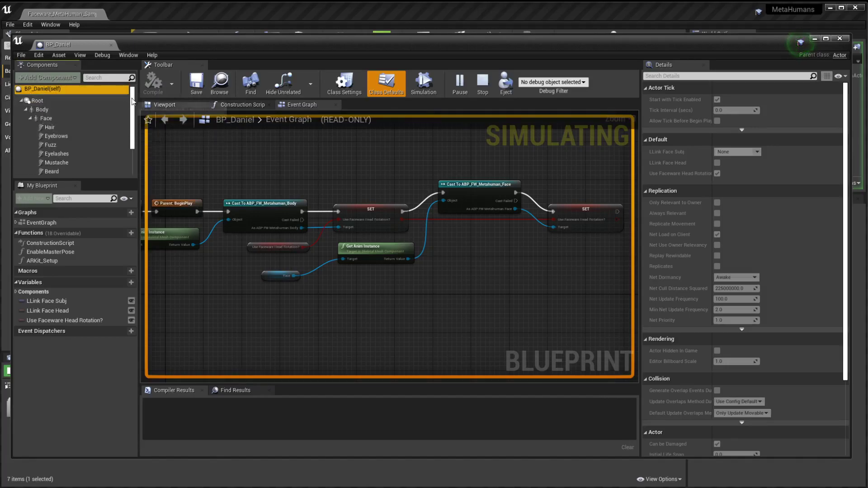
- Select the FacewareLive component and scroll to its Faceware Configuration (Address 127.0.0.1, Port 802)
scroll(135, 142, down, 3)
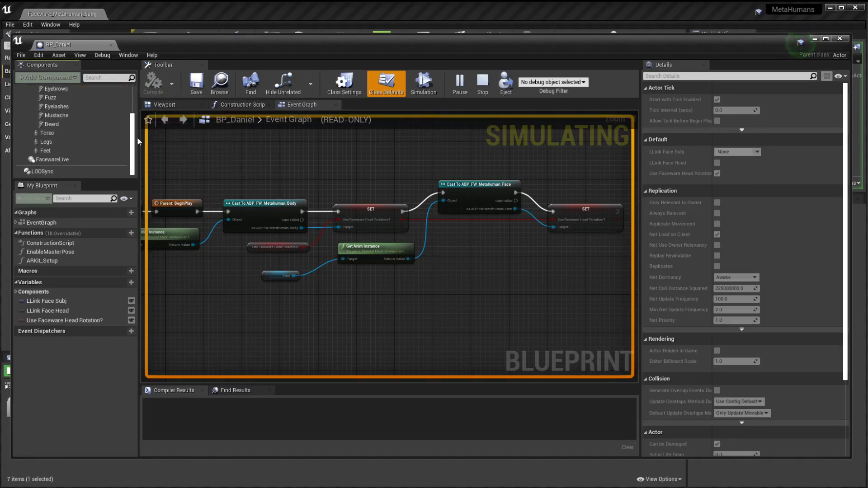
scroll(136, 131, up, 3)
scroll(136, 104, up, 2)
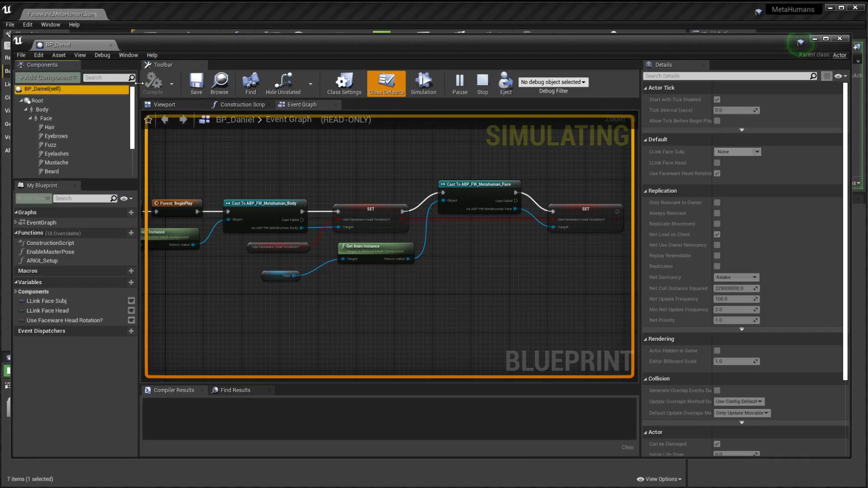
scroll(134, 106, down, 3)
click(52, 159)
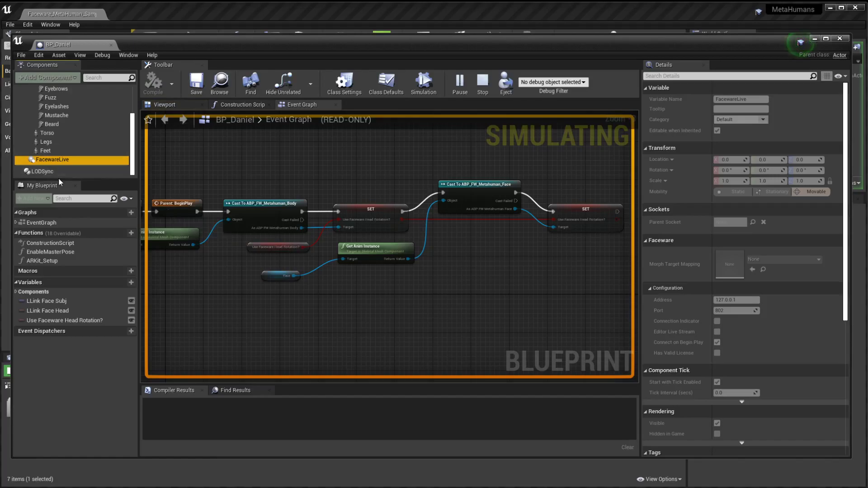
mouse_move(56, 164)
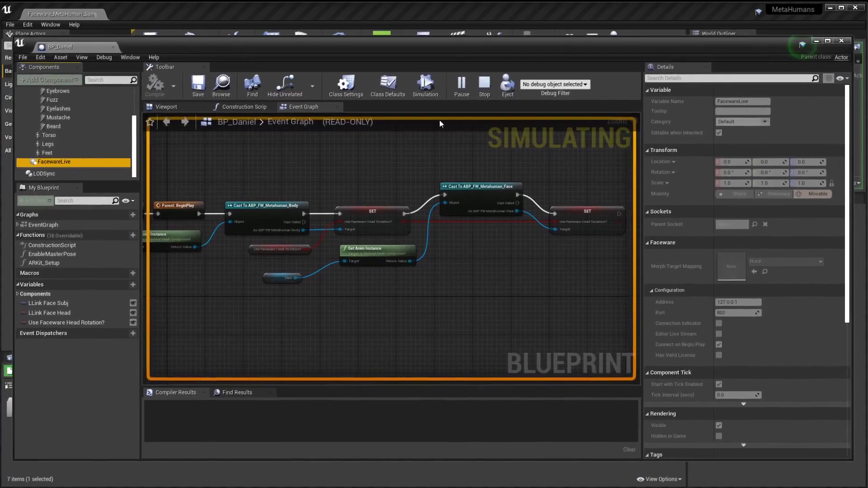
scroll(852, 187, down, 4)
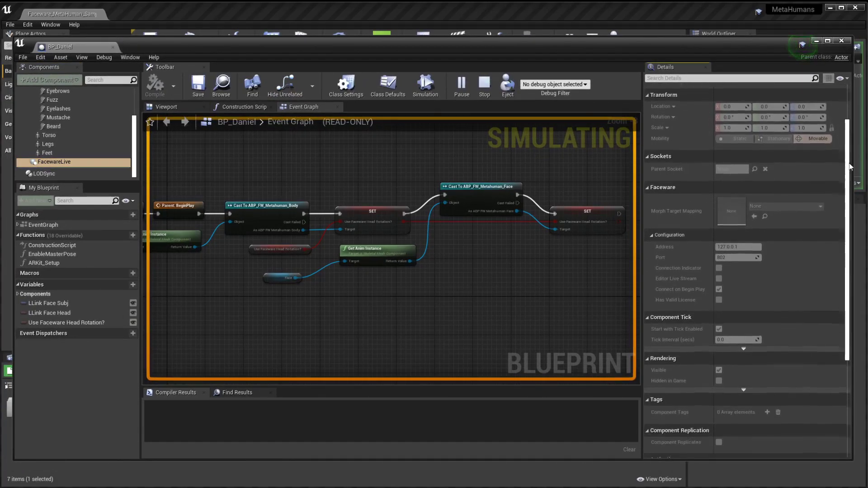
drag(852, 187, 850, 170)
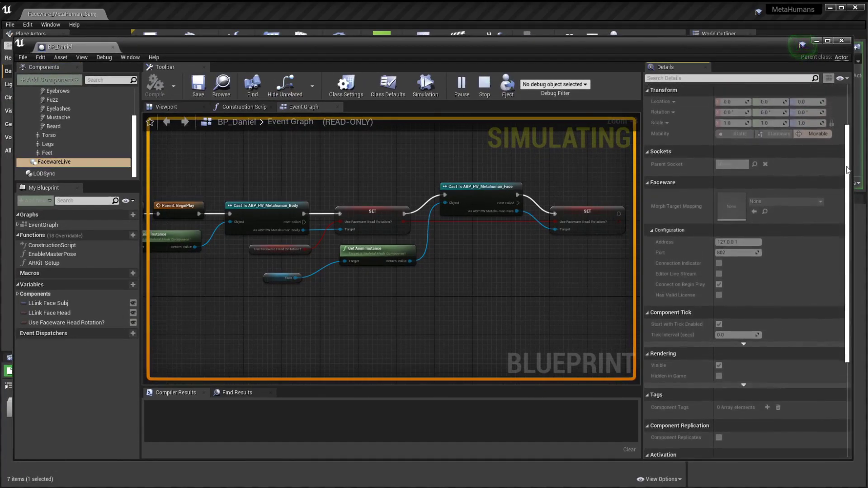
- Stop the simulation, change the FacewareLive Address to 192.168.1.65, and save BP_Daniel
click(485, 86)
drag(424, 45, 436, 47)
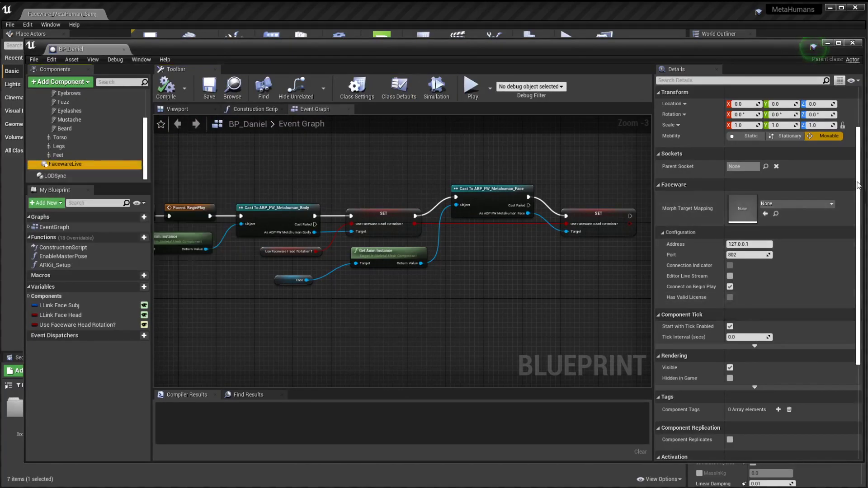
scroll(859, 188, down, 1)
click(743, 238)
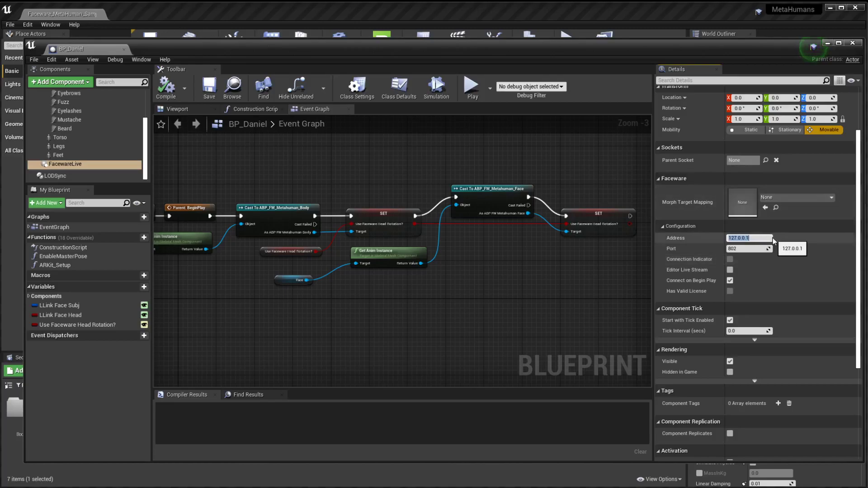
text(192.168.1.65)
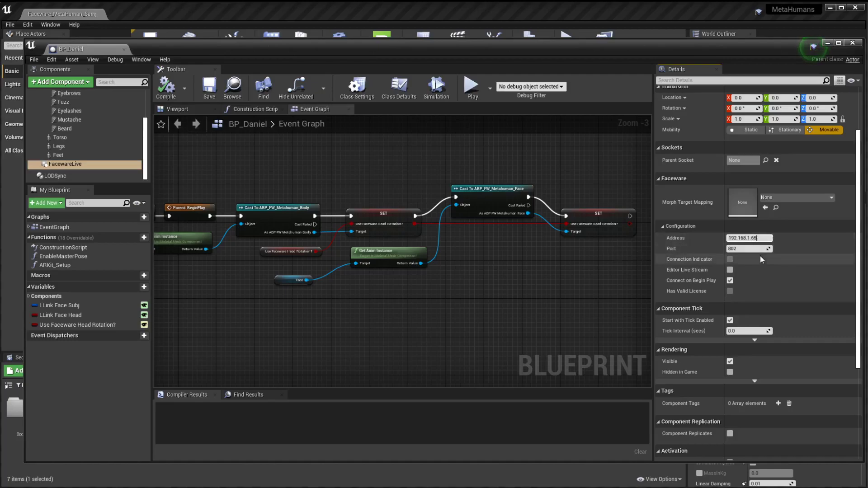
click(210, 87)
- Close the BP_Daniel editor and close the remote Command Prompt
click(853, 44)
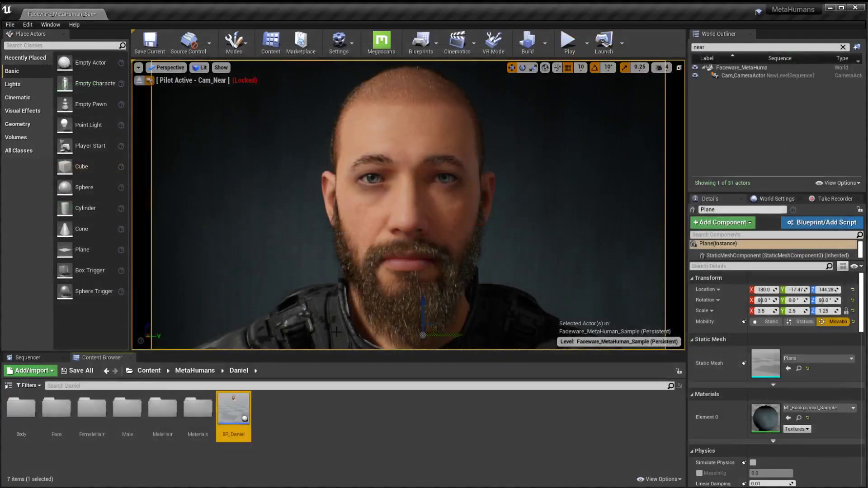
key(alt+Tab)
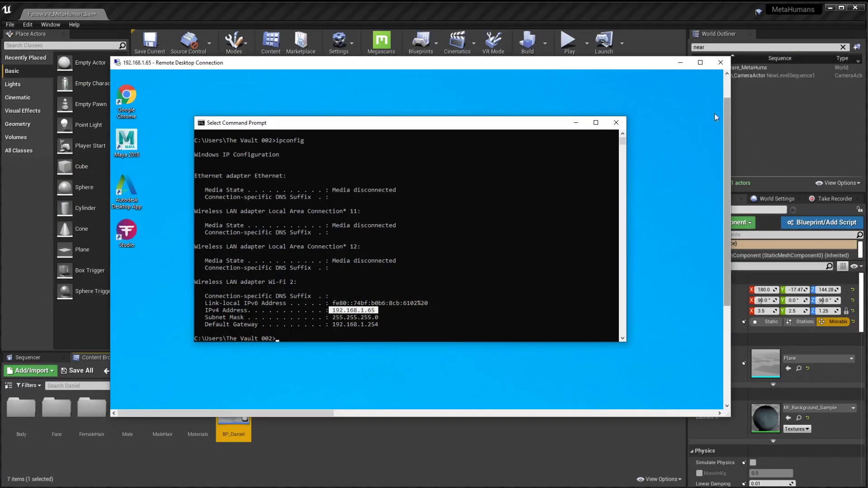
click(617, 123)
- Bring remote Faceware Studio forward on its Realtime Setup showing the 640 x 480, 30 fps USB camera
drag(729, 104, 728, 200)
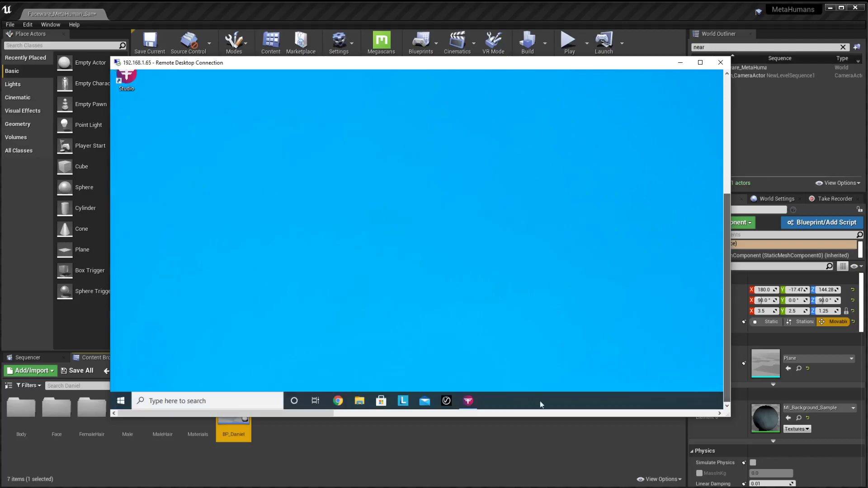
click(468, 400)
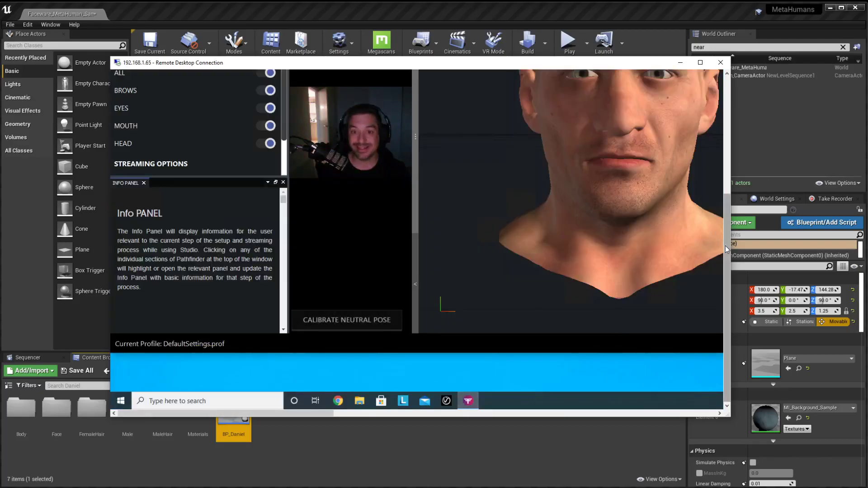
drag(726, 246, 728, 200)
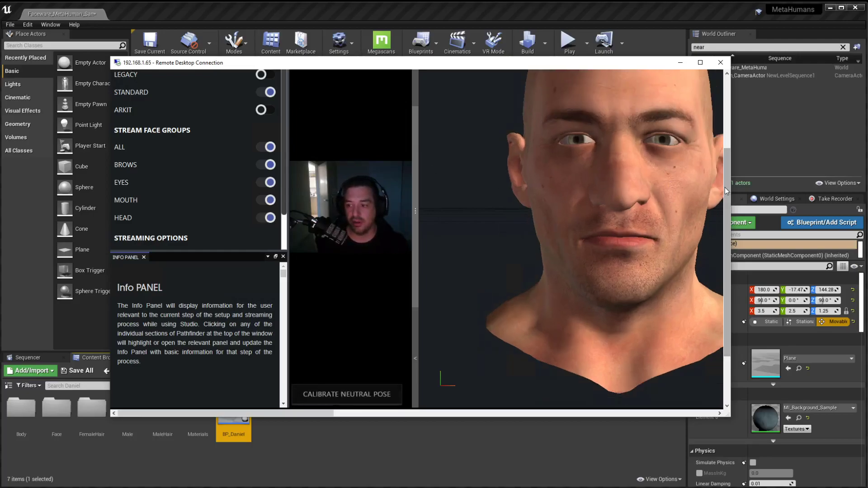
drag(726, 187, 723, 116)
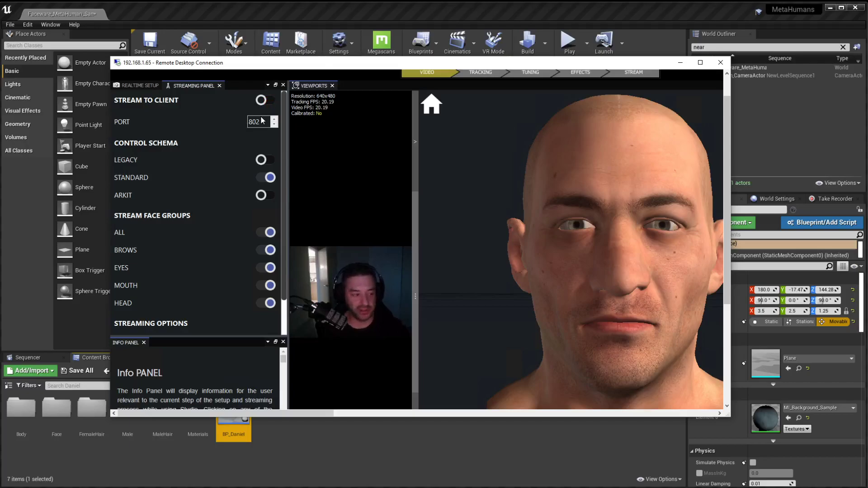
click(132, 87)
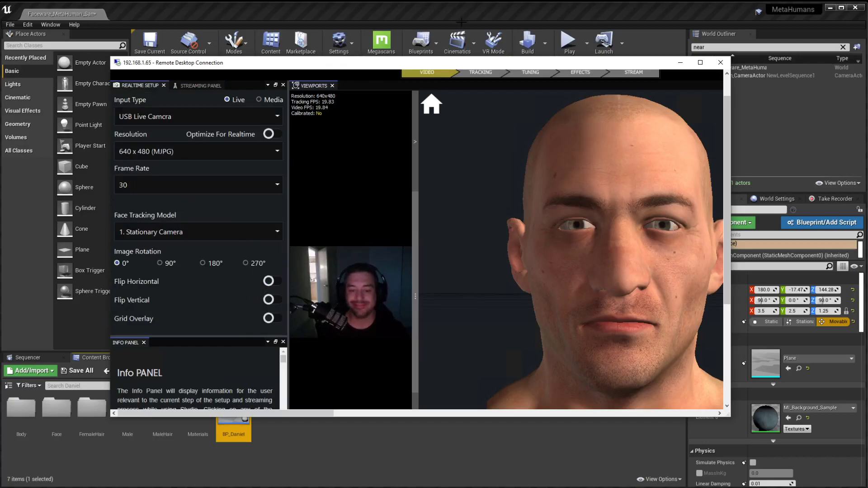
- Calibrate the neutral pose, enable Stream To Client on port 802, and move Studio aside to reveal Unreal
drag(725, 108, 723, 179)
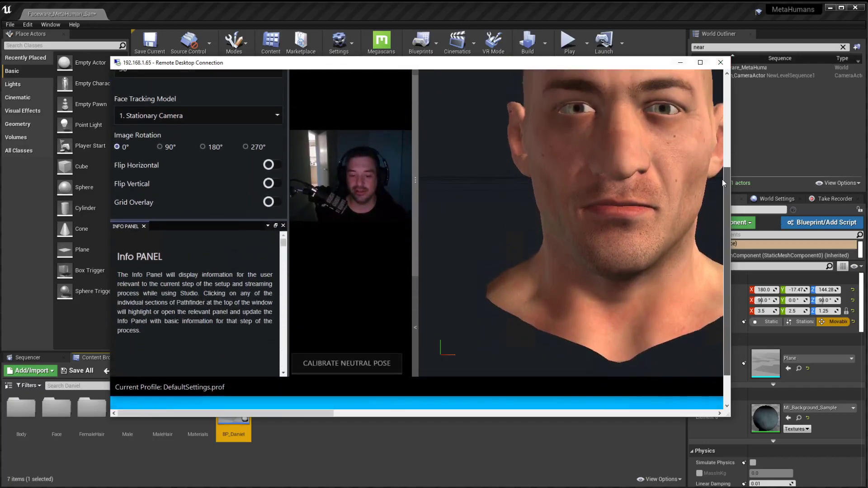
click(356, 364)
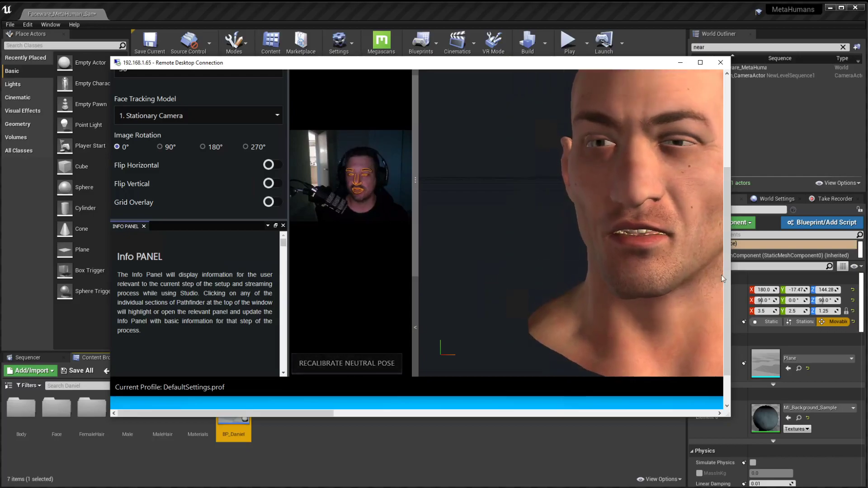
drag(726, 252, 725, 156)
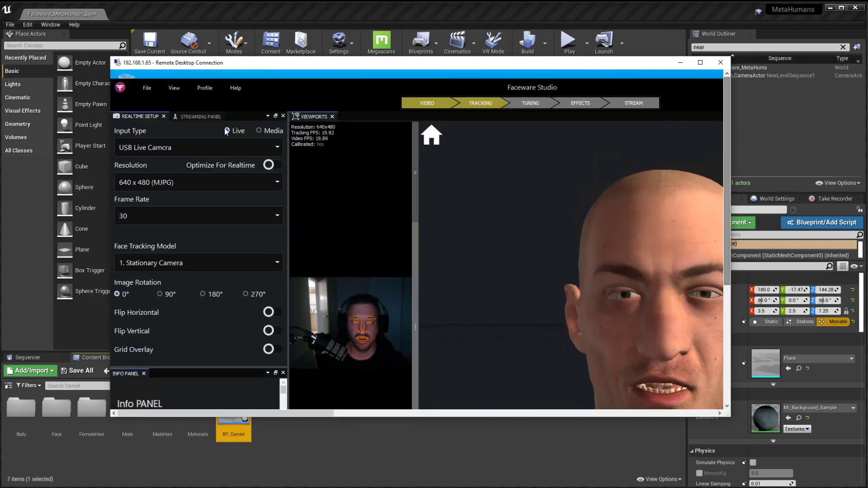
click(192, 115)
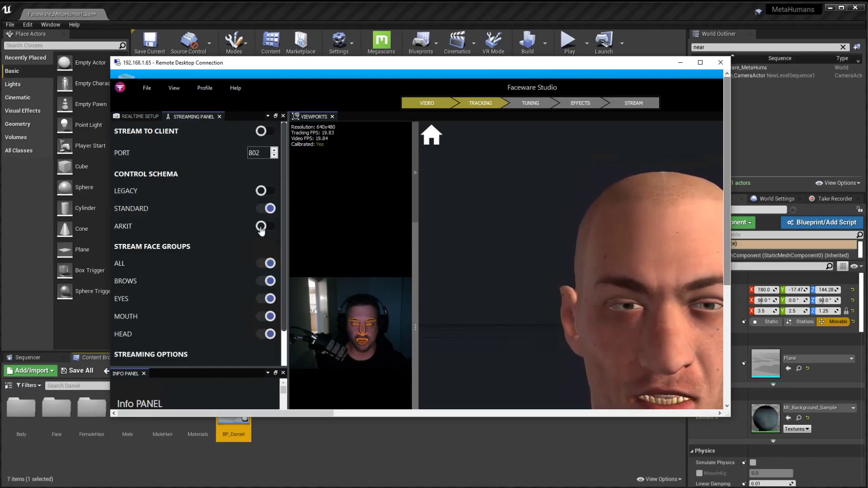
click(262, 131)
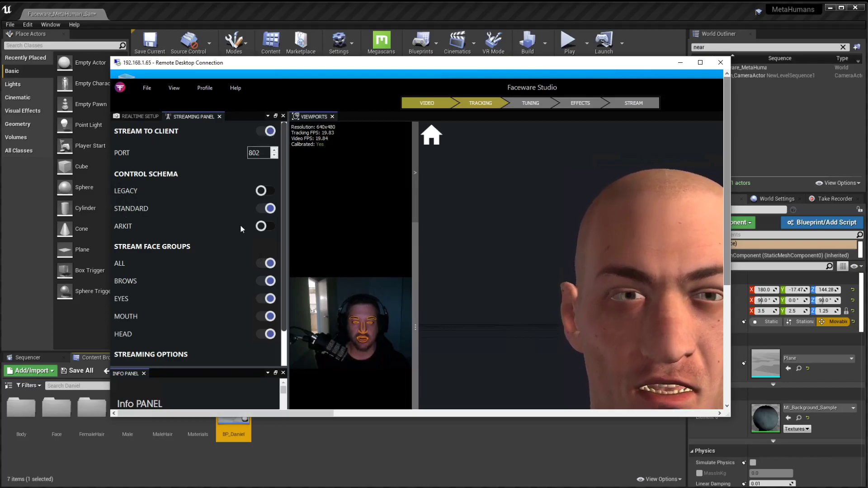
drag(418, 66, 72, 73)
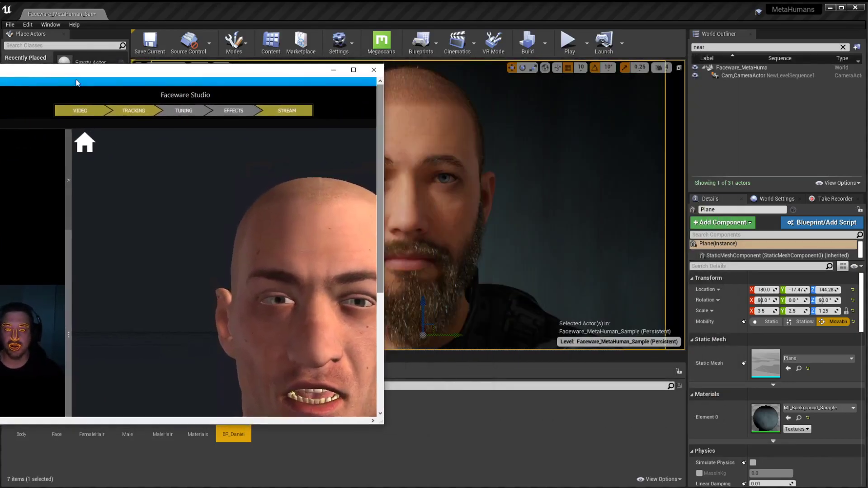
- Minimize the Remote Desktop Faceware Studio window to reveal the MetaHuman level
click(334, 70)
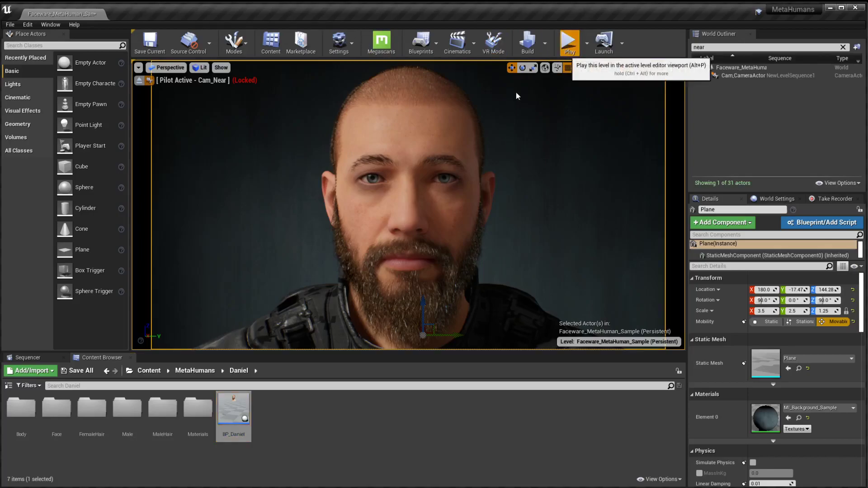
- Start Play In Editor with Alt+P so the Faceware stream drives the MetaHuman's face
key(alt+p)
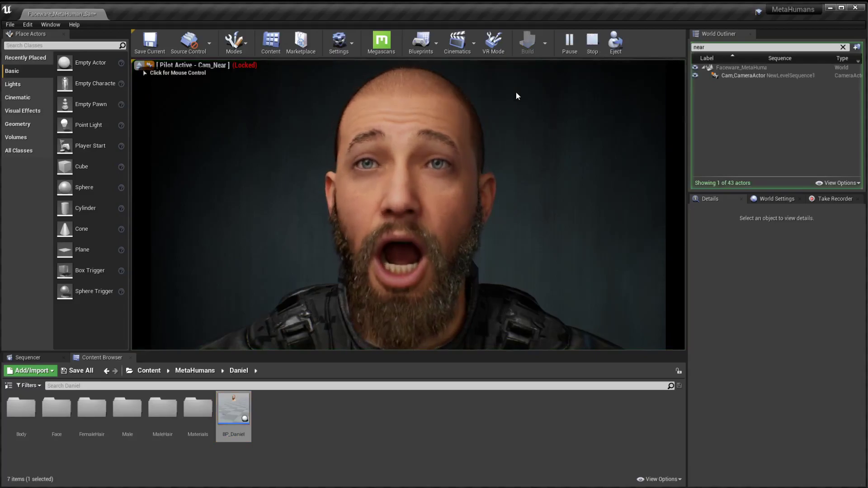